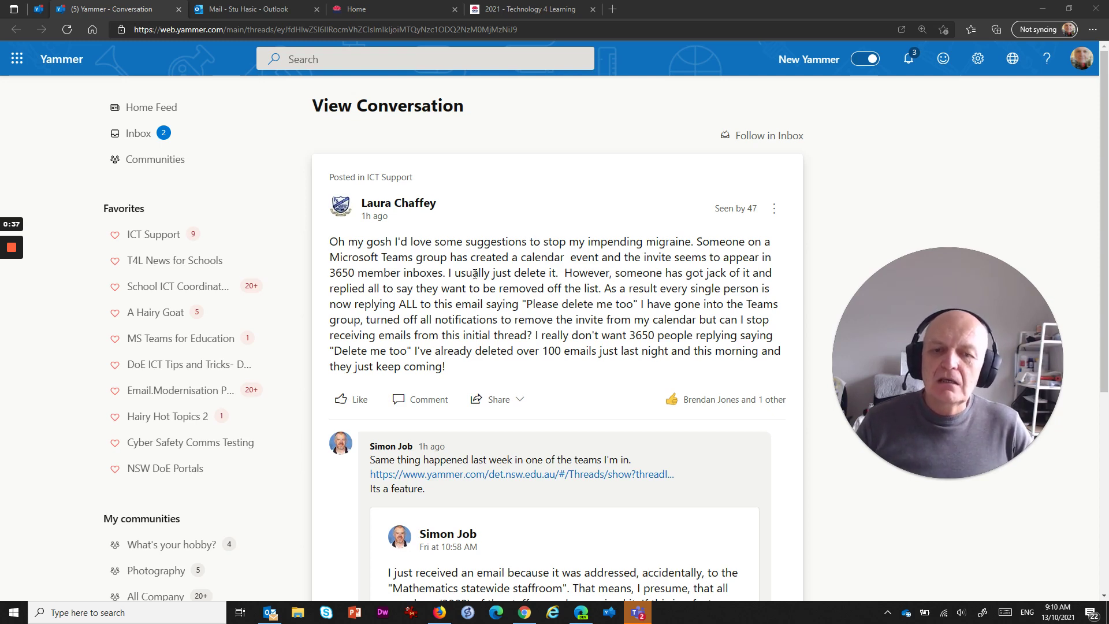
Open the 'Declined: Lunchtime at the digital drive-thru with the T4L Team' reply and select its subject line.
{"action": "scroll", "coordinate": [496, 303], "scroll_direction": "down", "scroll_amount": 5}
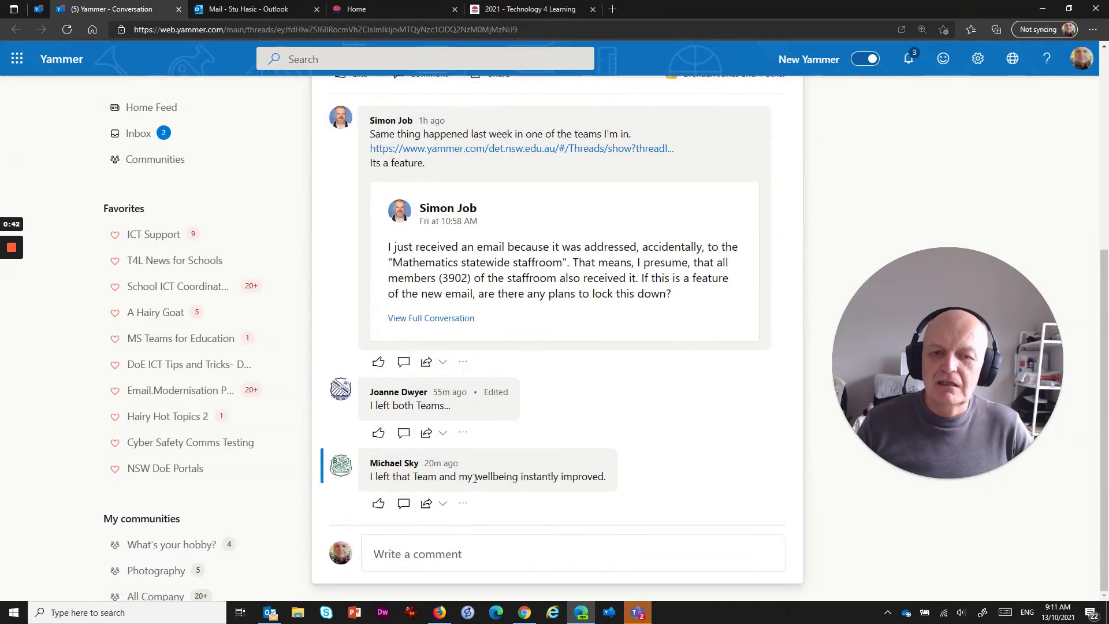
{"action": "scroll", "coordinate": [514, 398], "scroll_direction": "up", "scroll_amount": 5}
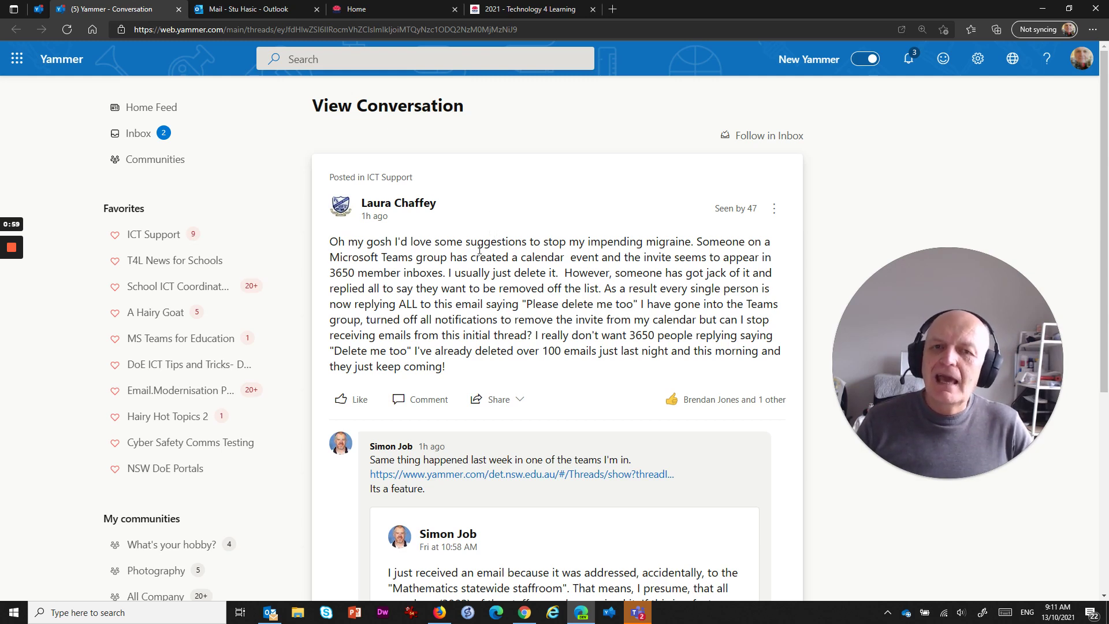
{"action": "left_click", "coordinate": [252, 9]}
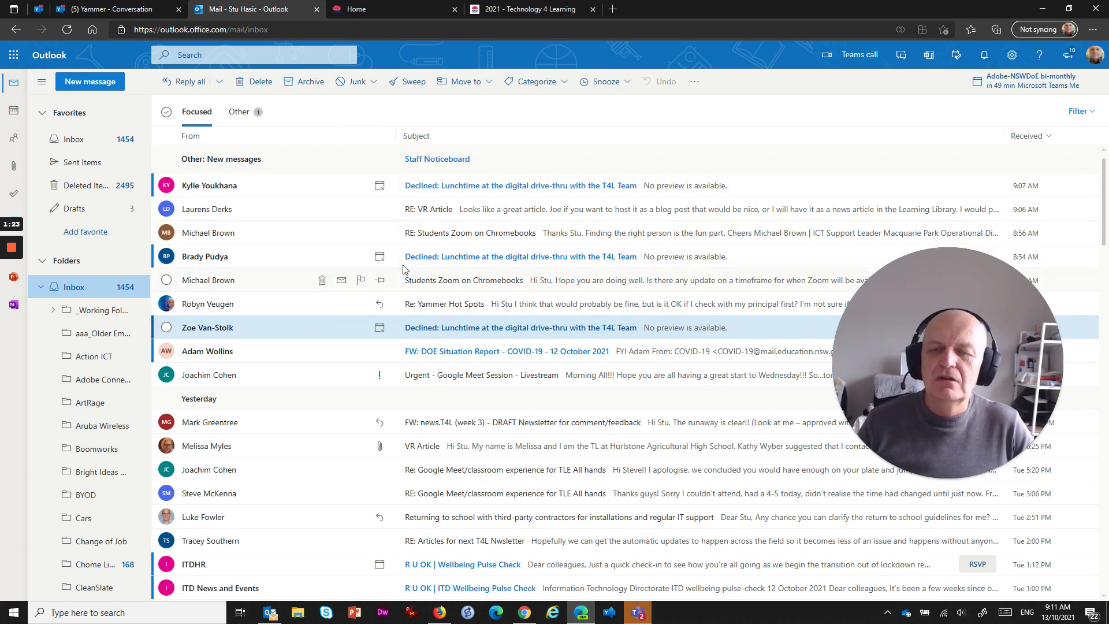
{"action": "left_click", "coordinate": [477, 188]}
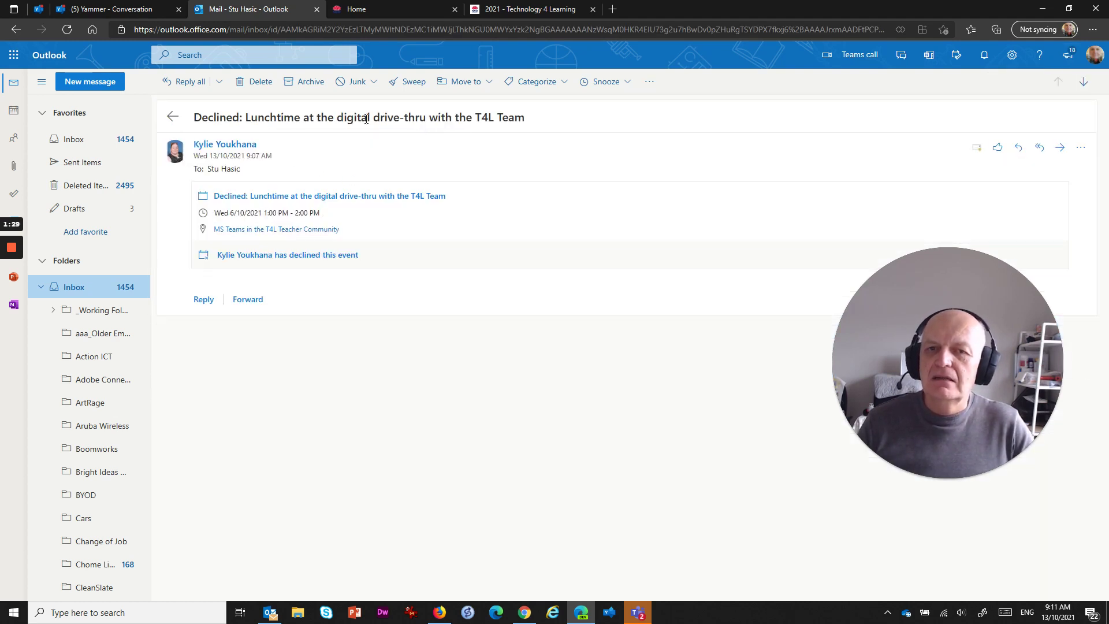
{"action": "left_click_drag", "start_coordinate": [525, 117], "coordinate": [194, 116]}
{"action": "key", "text": "ctrl+c"}
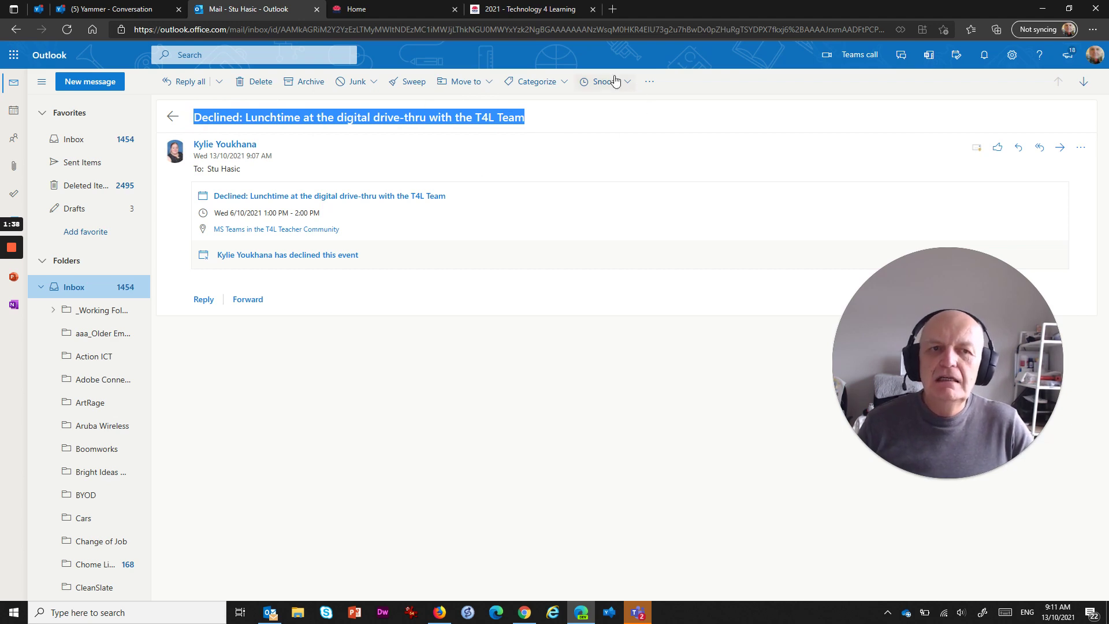
Create a rule from this message that moves the sender's mail to Deleted Items.
{"action": "left_click", "coordinate": [650, 83]}
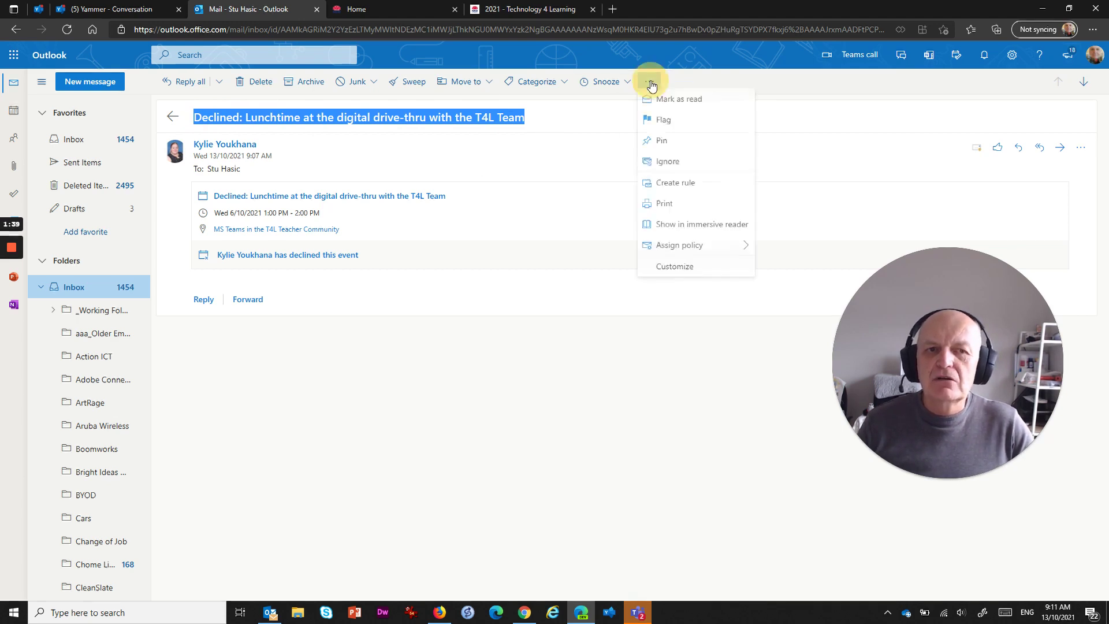
{"action": "left_click", "coordinate": [683, 188]}
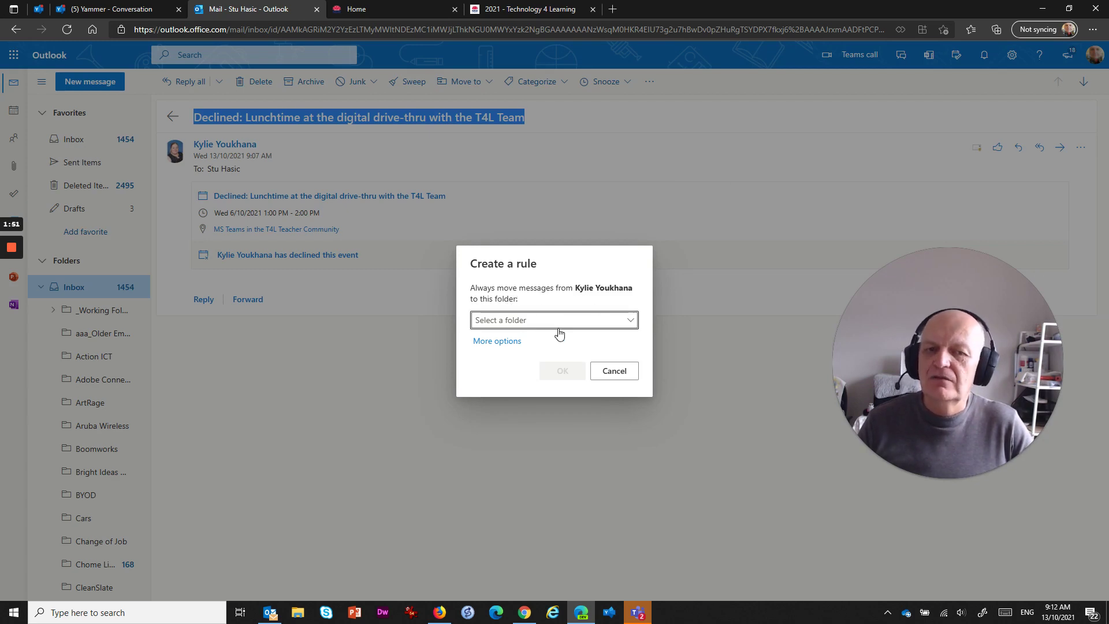
{"action": "left_click", "coordinate": [591, 325]}
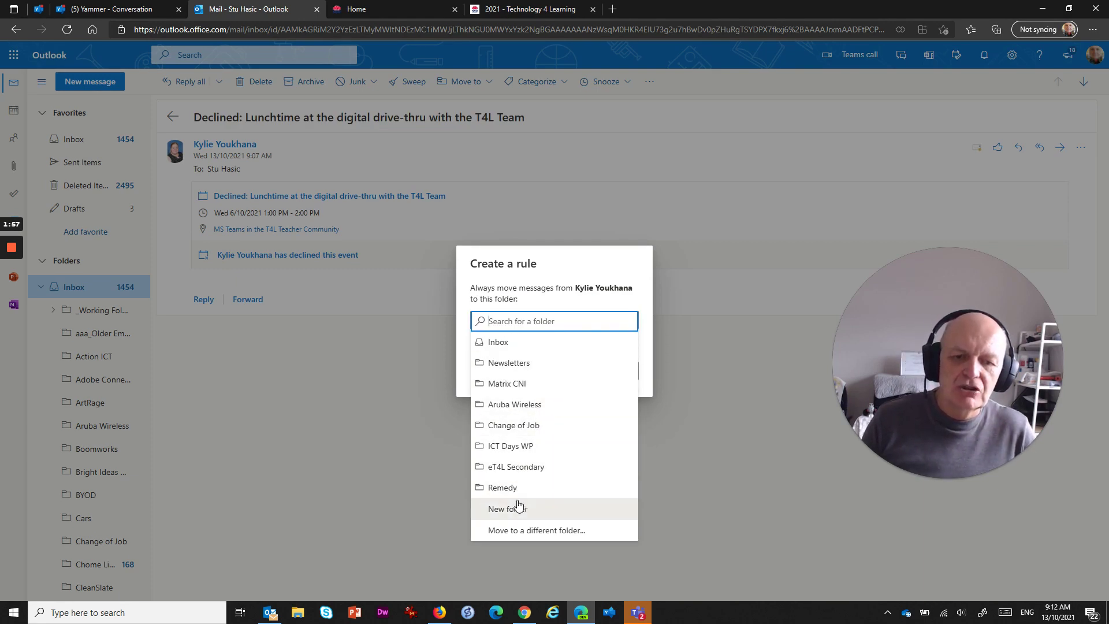
{"action": "left_click", "coordinate": [516, 532]}
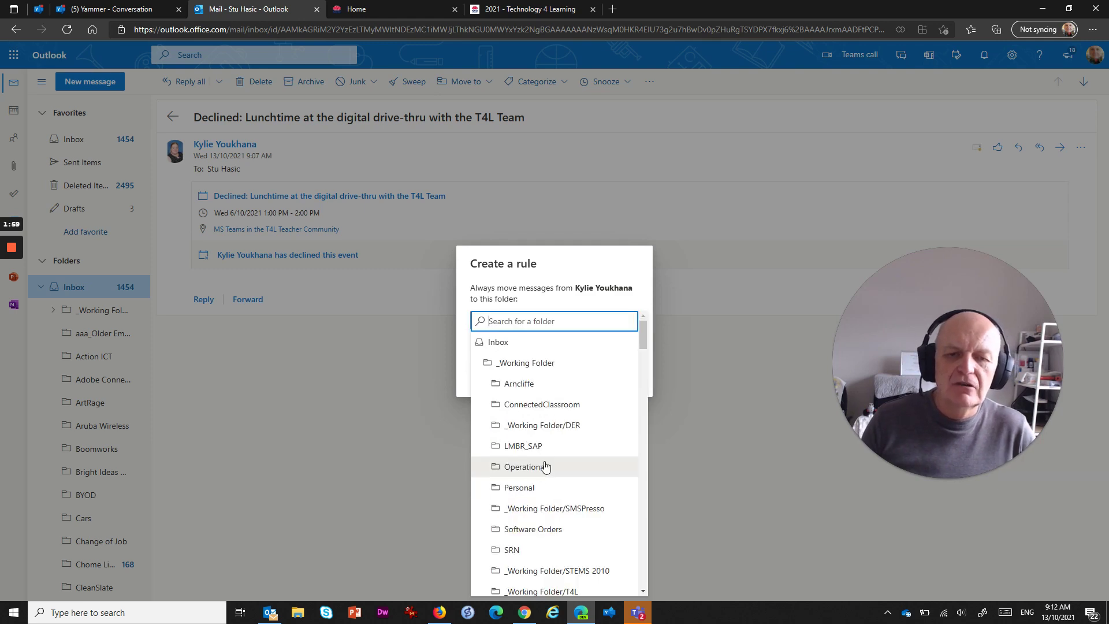
{"action": "scroll", "coordinate": [526, 411], "scroll_direction": "down", "scroll_amount": 2}
{"action": "scroll", "coordinate": [527, 411], "scroll_direction": "down", "scroll_amount": 7}
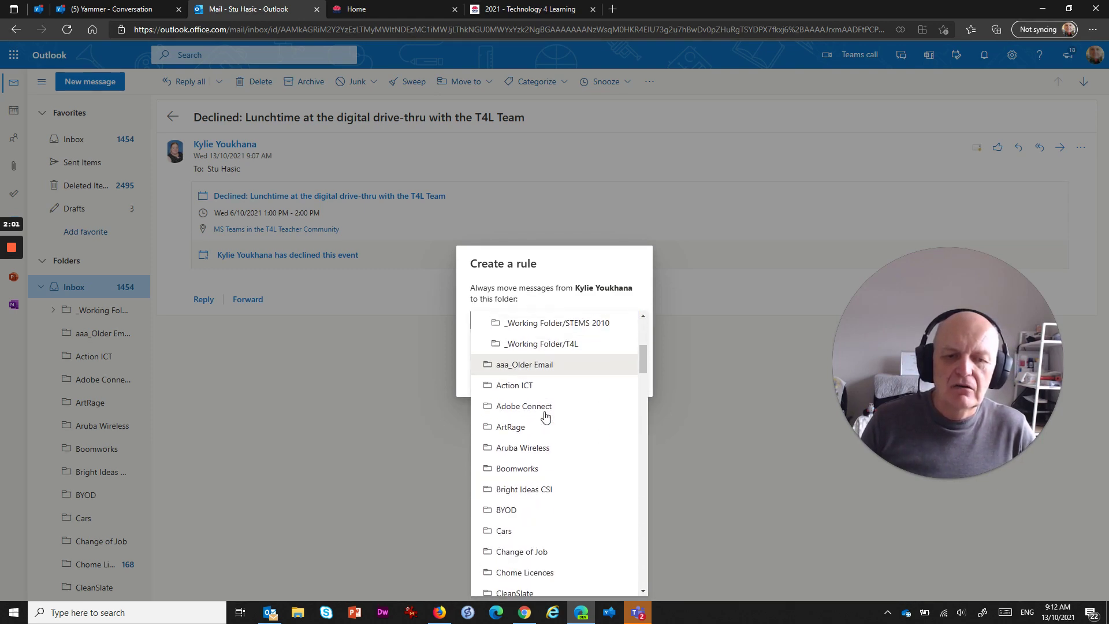
{"action": "scroll", "coordinate": [540, 426], "scroll_direction": "down", "scroll_amount": 12}
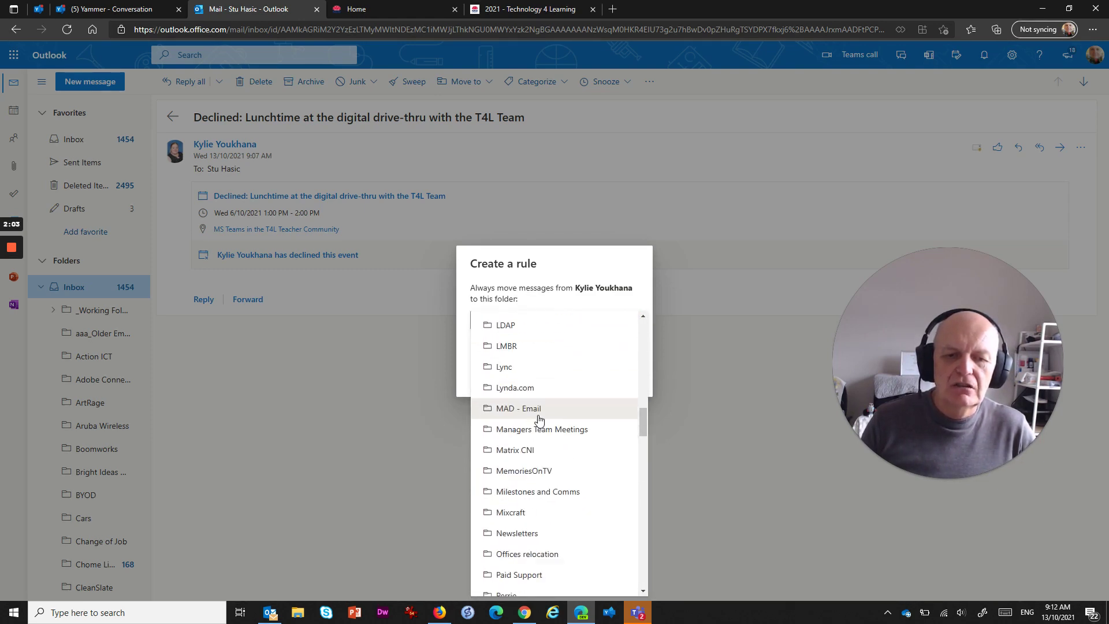
{"action": "scroll", "coordinate": [539, 418], "scroll_direction": "down", "scroll_amount": 8}
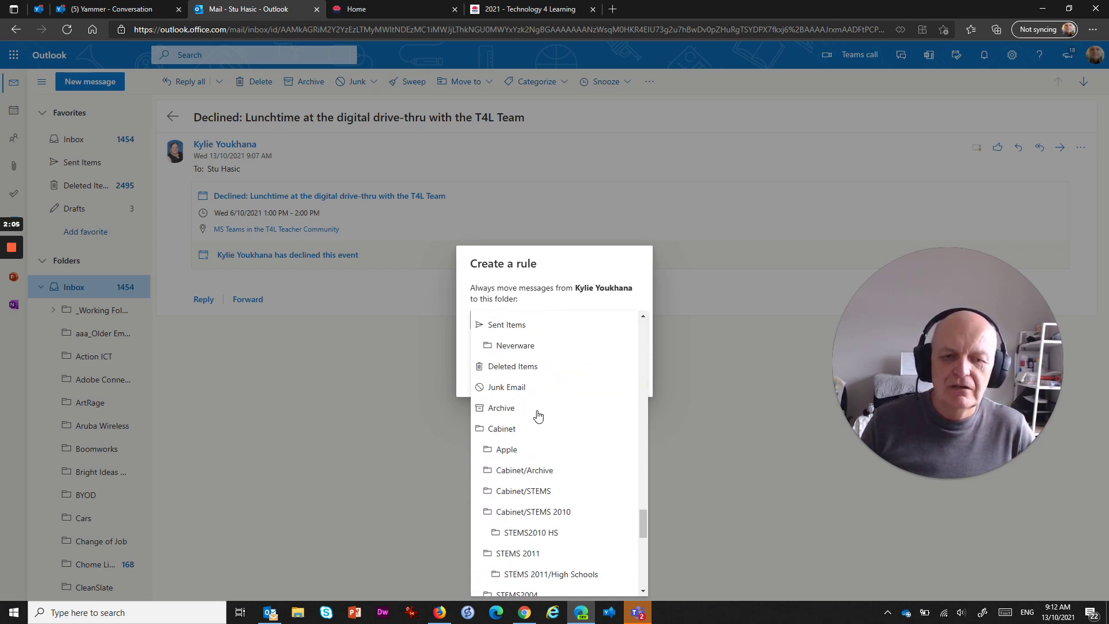
{"action": "left_click", "coordinate": [513, 367]}
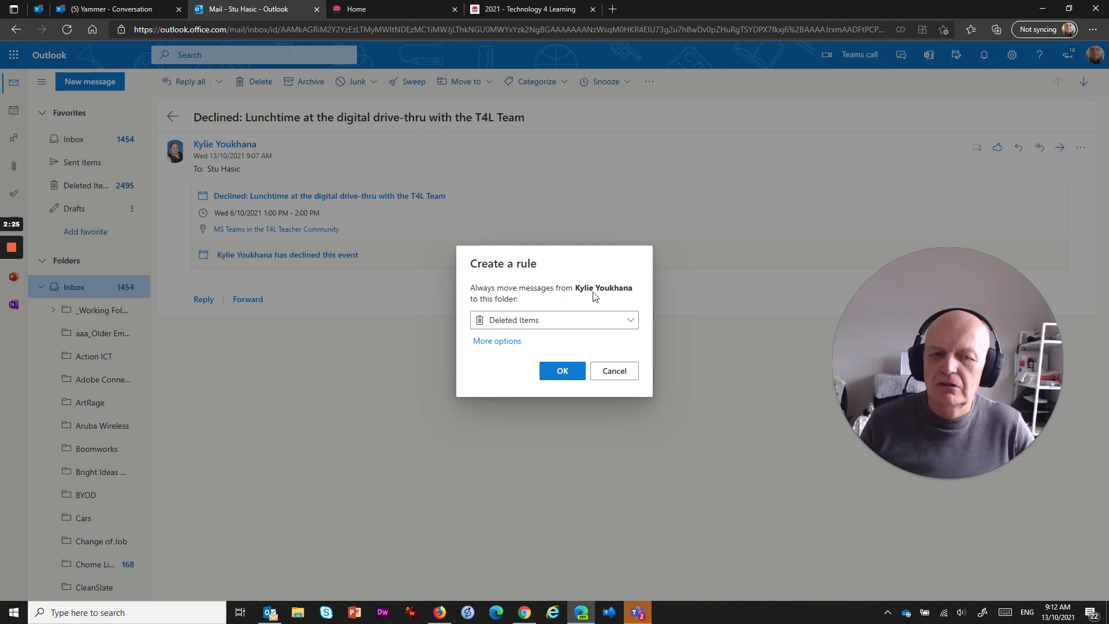
{"action": "left_click", "coordinate": [496, 342]}
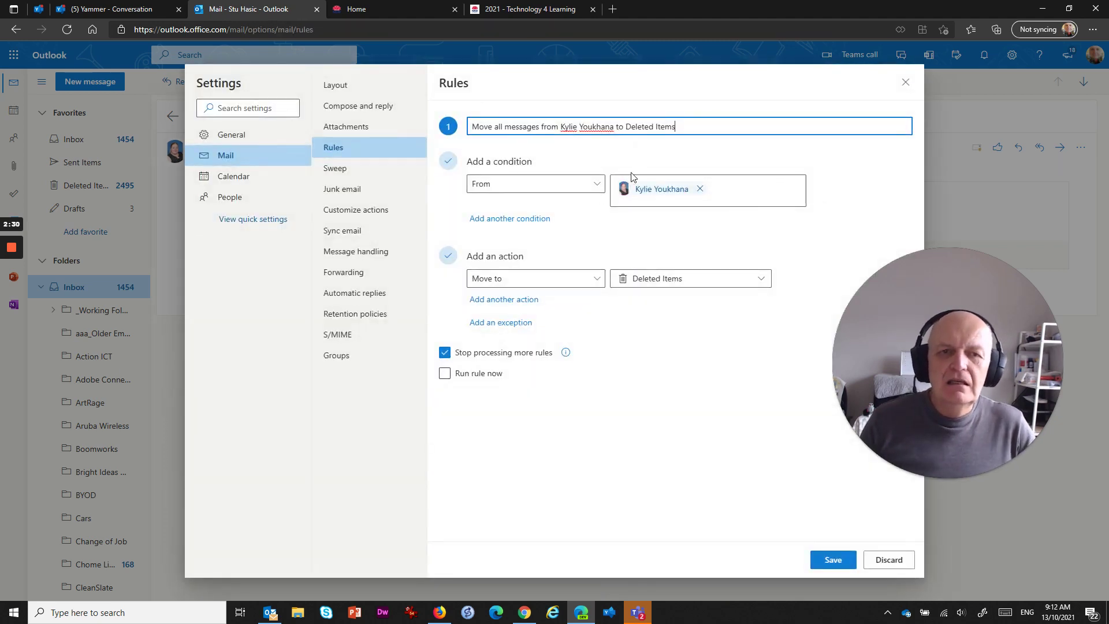
Rename the rule 'Delete Declined: Lunchtime at the digital drive-thru with the T4L Team' using the copied subject.
{"action": "left_click_drag", "start_coordinate": [694, 128], "coordinate": [437, 138]}
{"action": "type", "text": "Delete Reply to All Emails"}
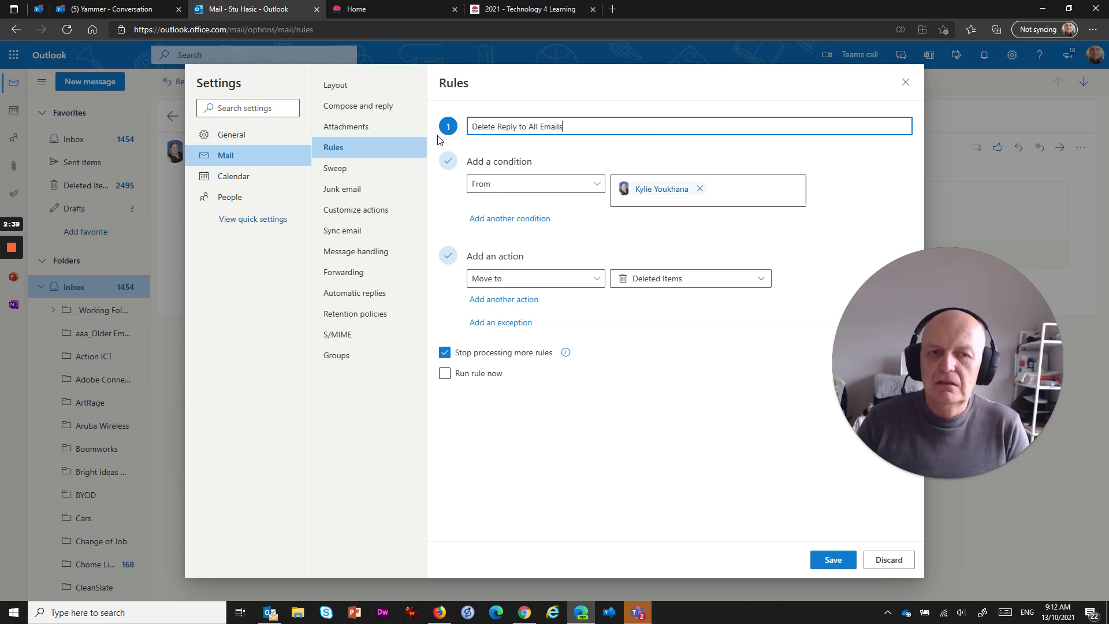
{"action": "left_click_drag", "start_coordinate": [574, 127], "coordinate": [499, 128]}
{"action": "key", "text": "ctrl+v"}
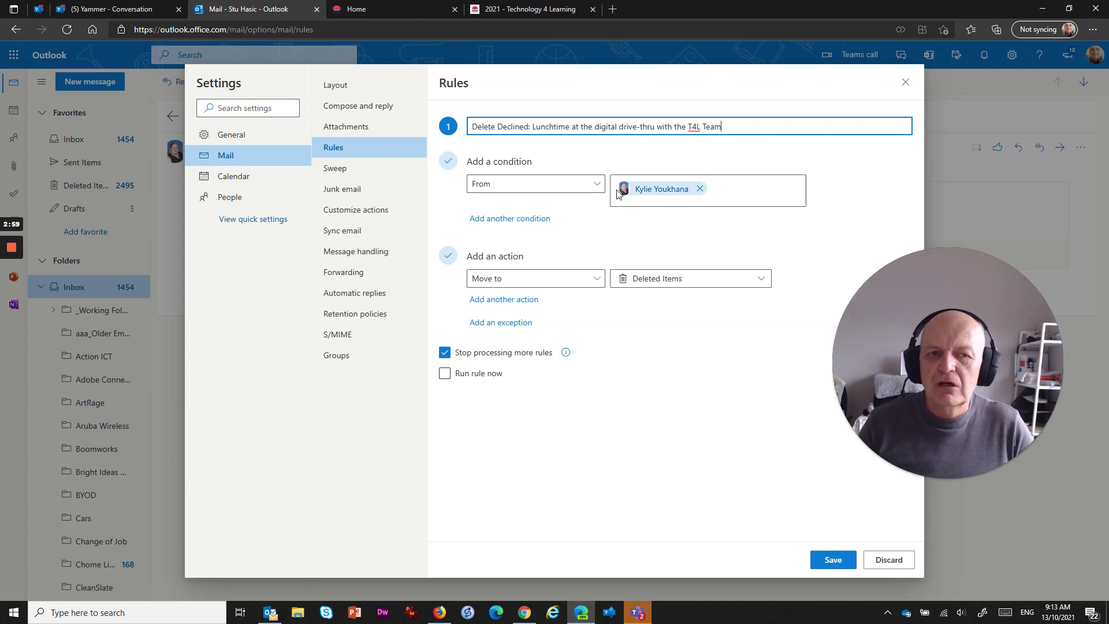
Change the condition to Subject includes and paste the 'Declined: Lunchtime…' subject as the words.
{"action": "left_click", "coordinate": [595, 183]}
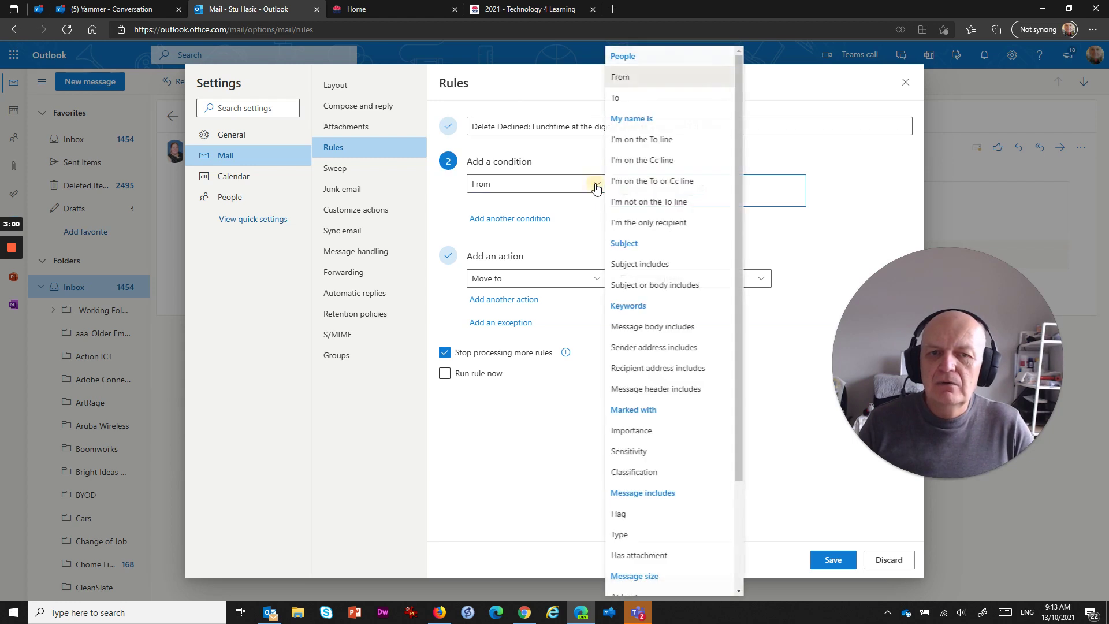
{"action": "left_click", "coordinate": [627, 266]}
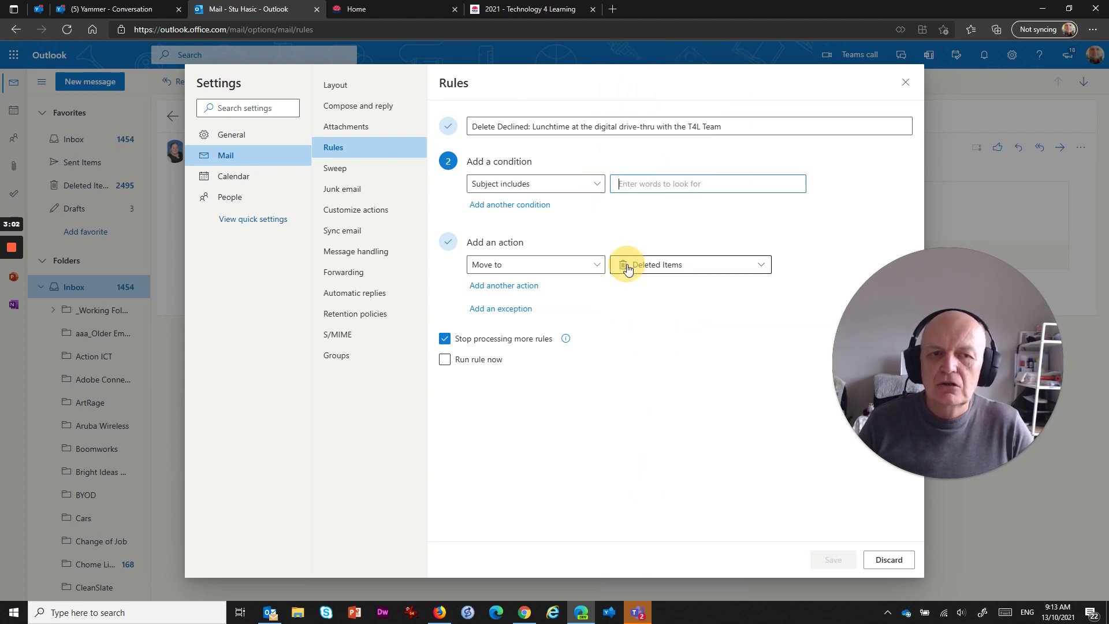
{"action": "left_click", "coordinate": [634, 180]}
{"action": "type", "text": "Lunchtime at the digital drive-thru with the T4L Team"}
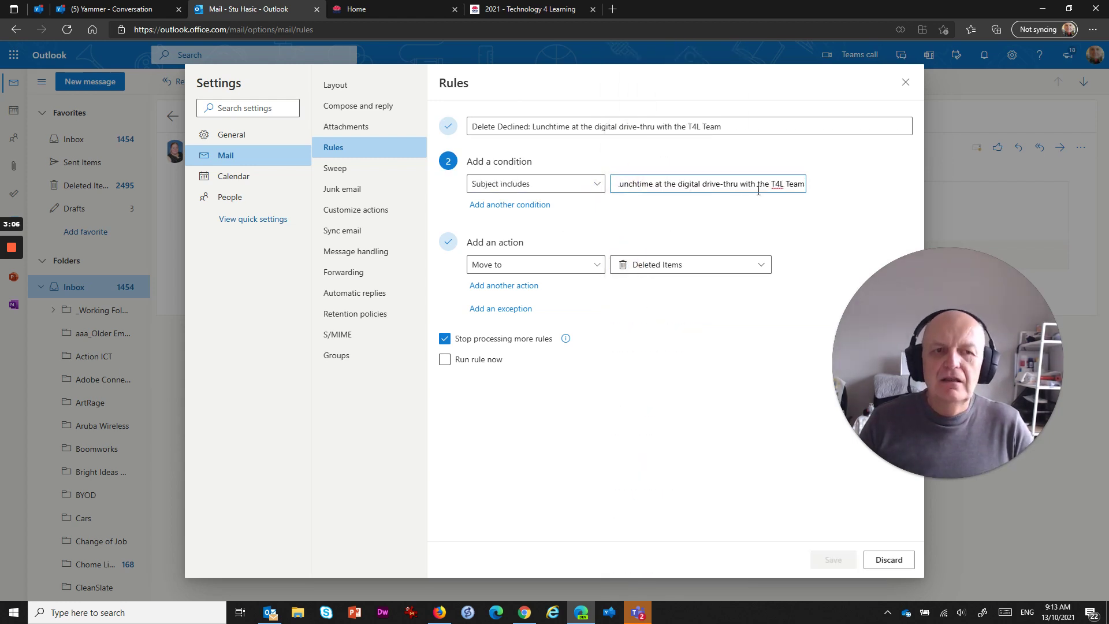
{"action": "left_click_drag", "start_coordinate": [759, 188], "coordinate": [575, 176]}
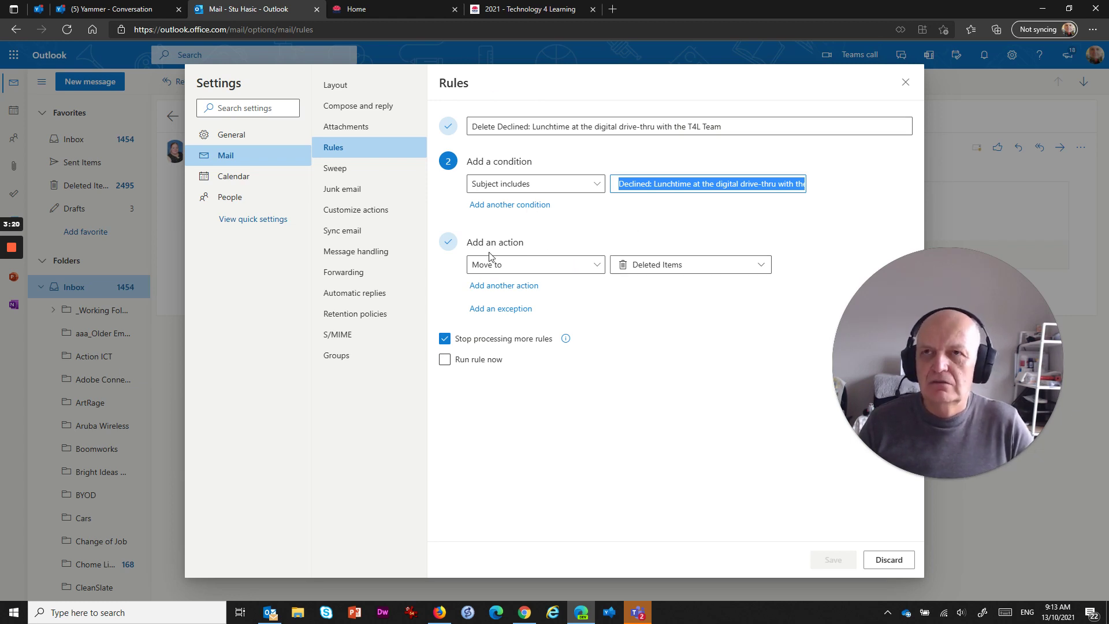
Set the rule's action to move matching messages to Deleted Items.
{"action": "left_click", "coordinate": [766, 267]}
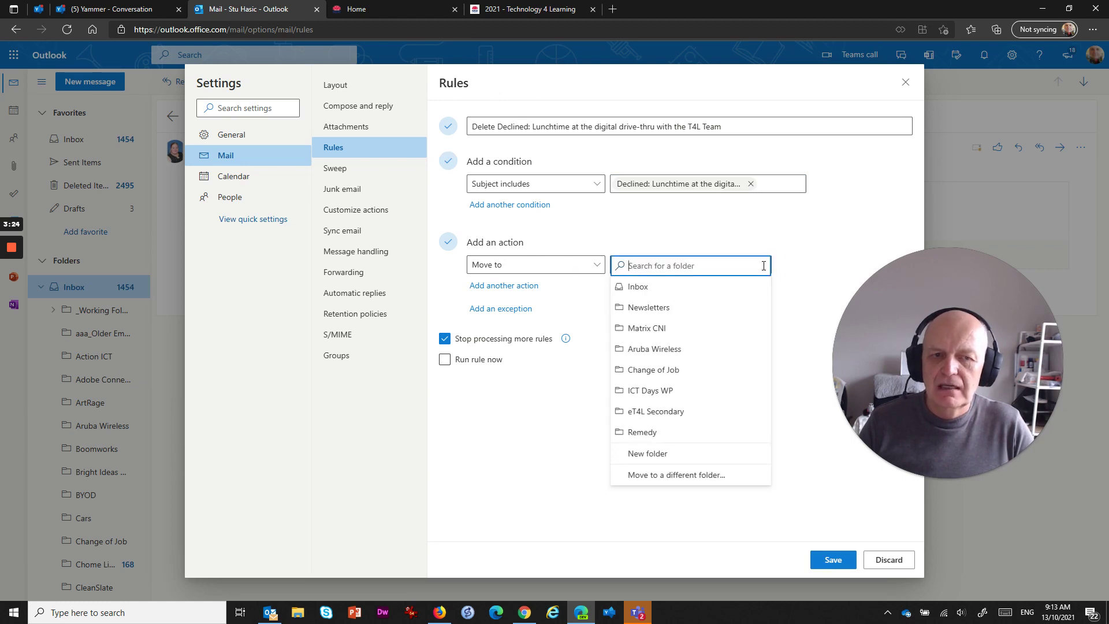
{"action": "left_click", "coordinate": [667, 476]}
{"action": "left_click_drag", "start_coordinate": [767, 289], "coordinate": [764, 487]}
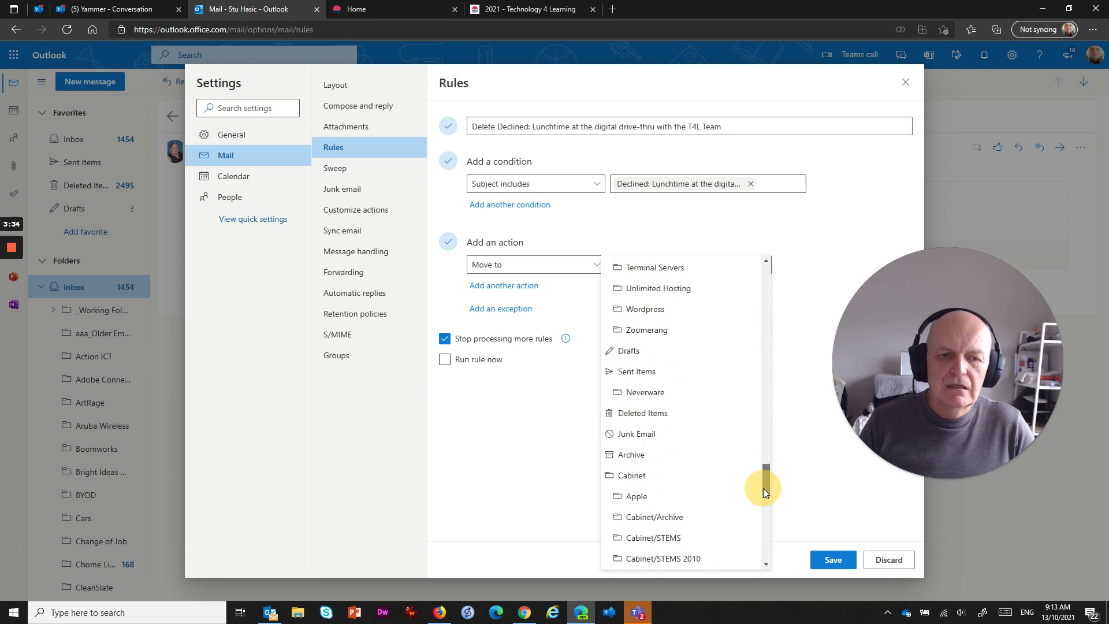
{"action": "left_click", "coordinate": [643, 414]}
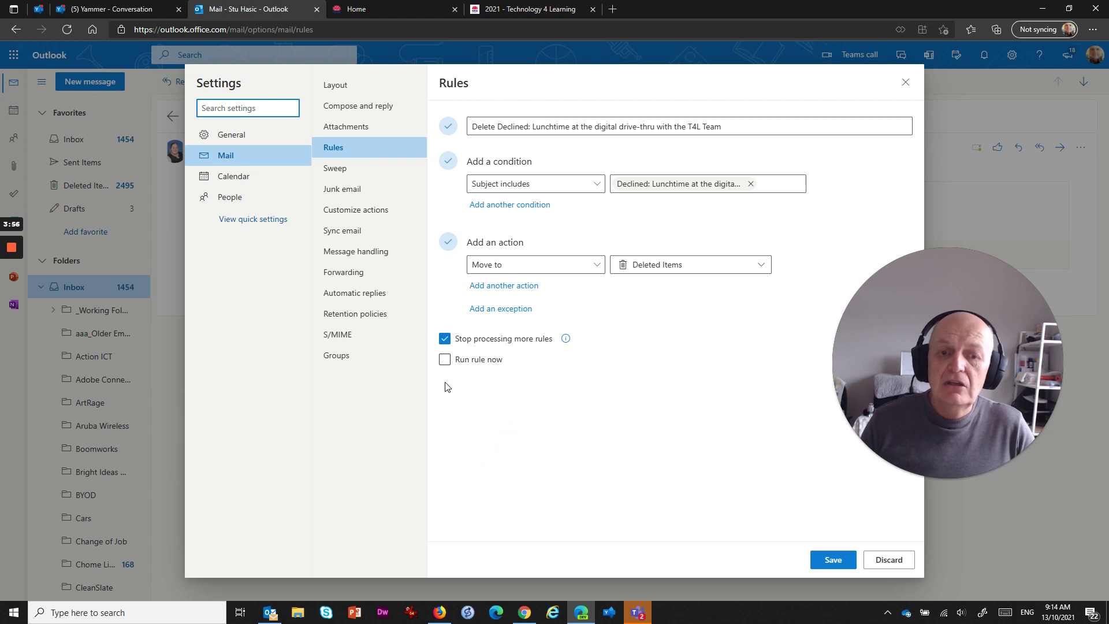
Turn on Run rule now, save the rule, and close Settings.
{"action": "left_click", "coordinate": [445, 363]}
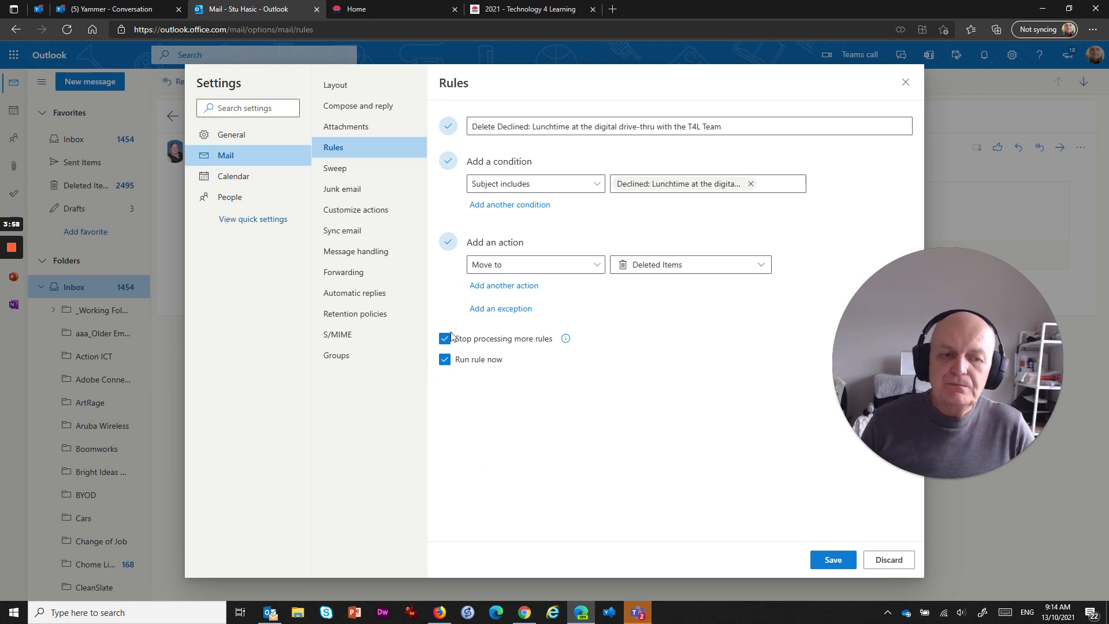
{"action": "left_click", "coordinate": [832, 560]}
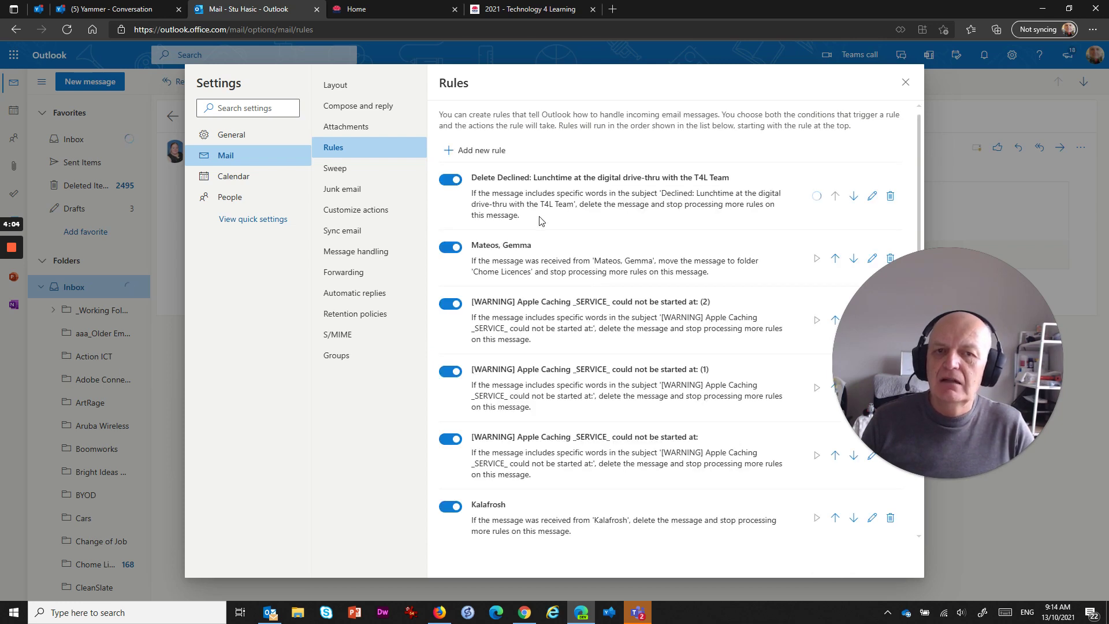
{"action": "left_click", "coordinate": [903, 84]}
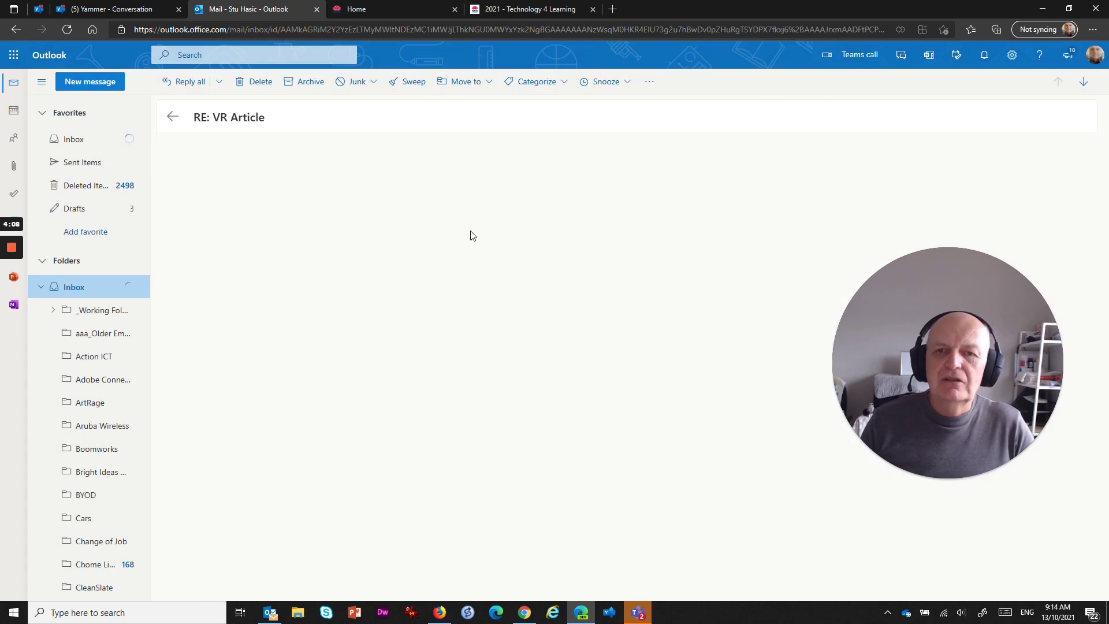
Return to the Inbox under Favorites to see the declined replies removed.
{"action": "left_click", "coordinate": [73, 140]}
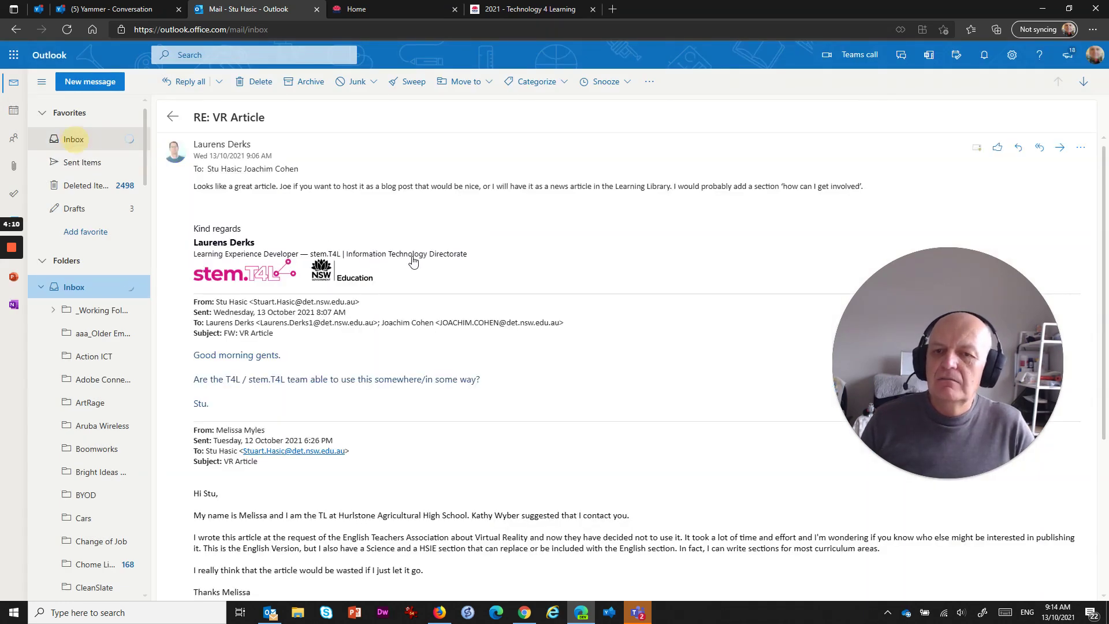